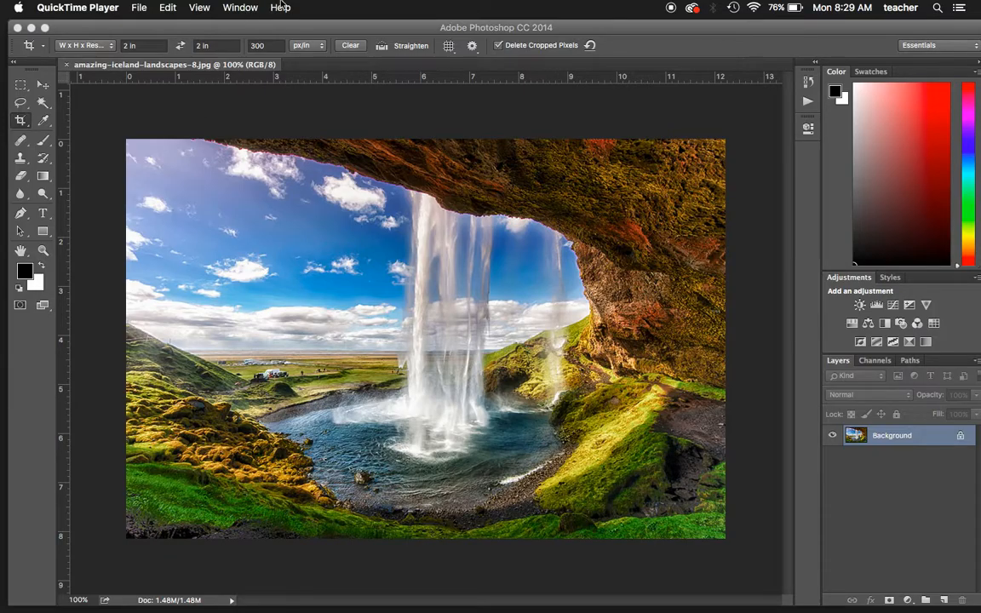
Switch to Photoshop and show the Actions panel, shortening it to fit the list of default actions.
click(242, 7)
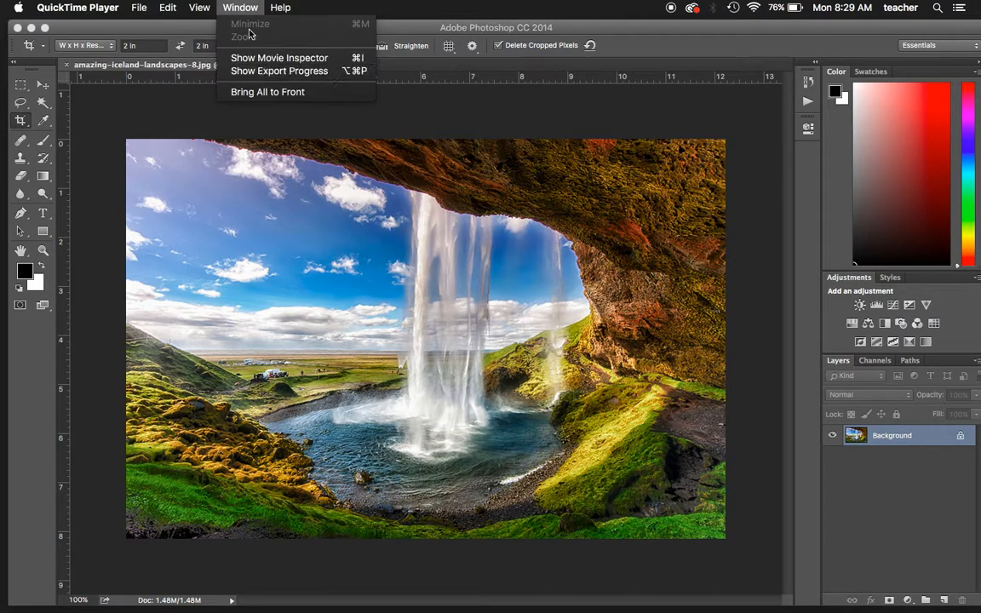
click(209, 120)
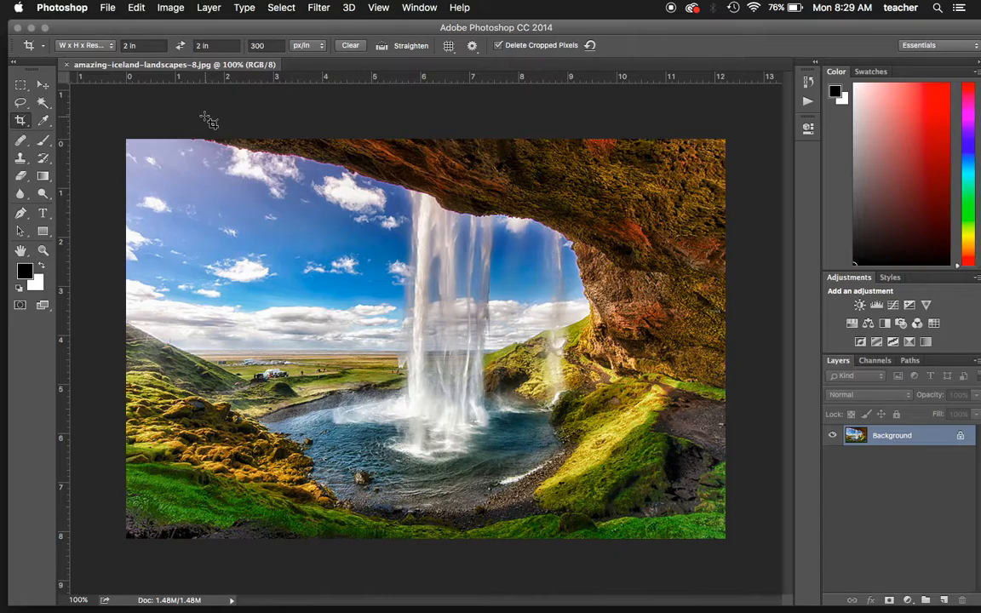
click(373, 24)
click(419, 8)
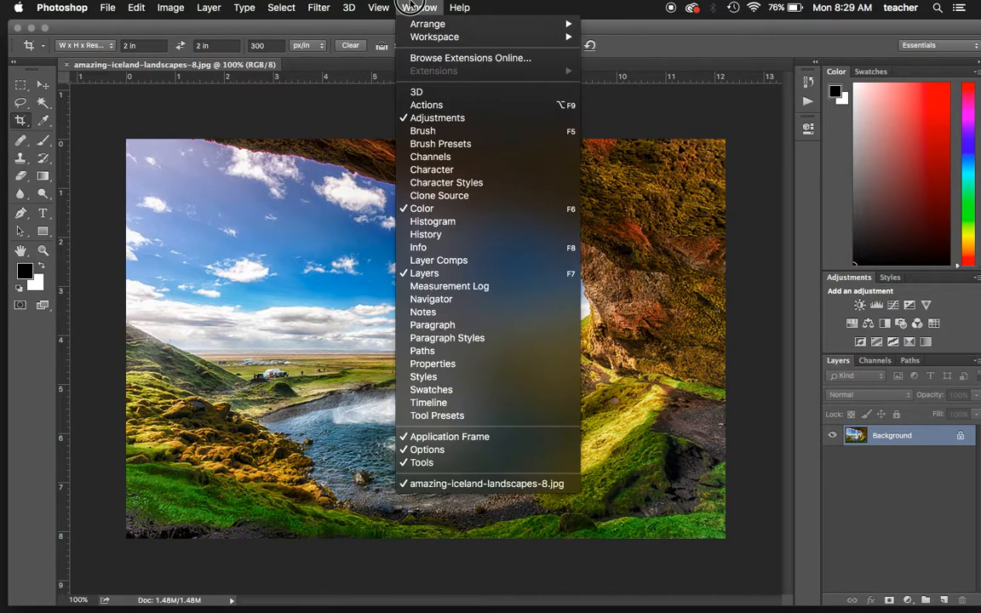
click(445, 103)
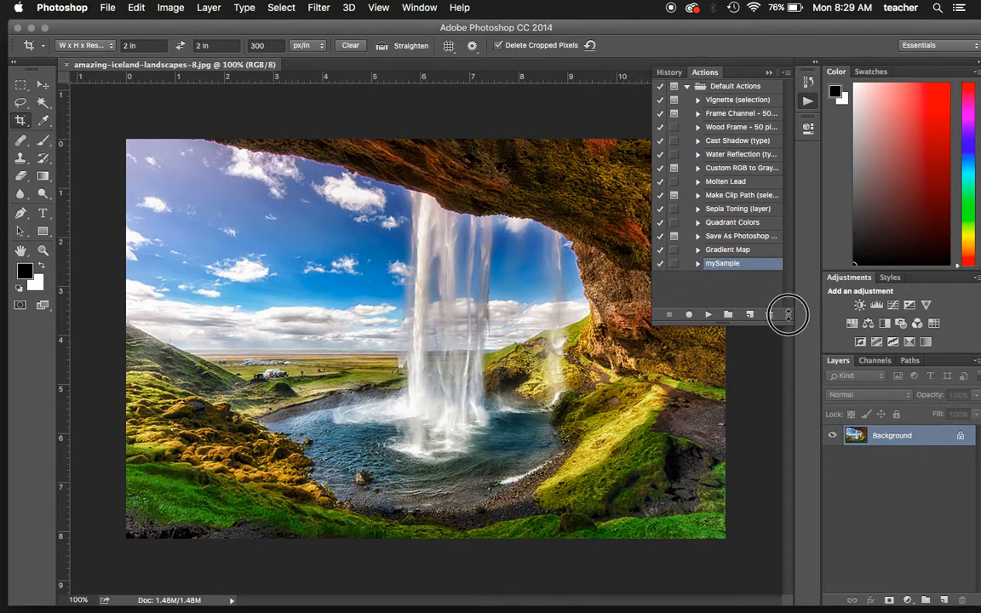
drag(788, 314, 782, 289)
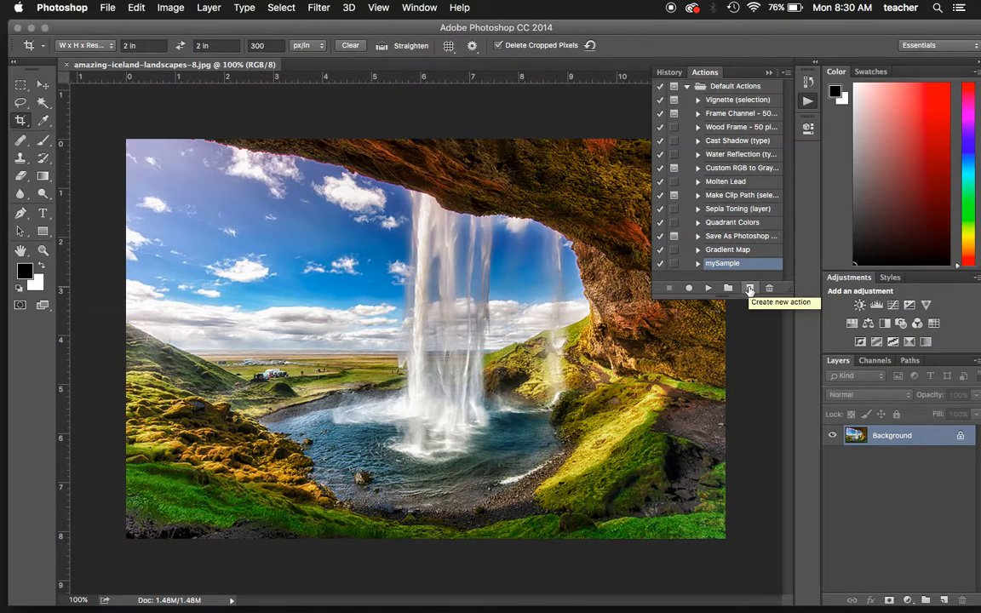
Create a new action named sampleAction in the Default Actions set and start recording it.
click(750, 289)
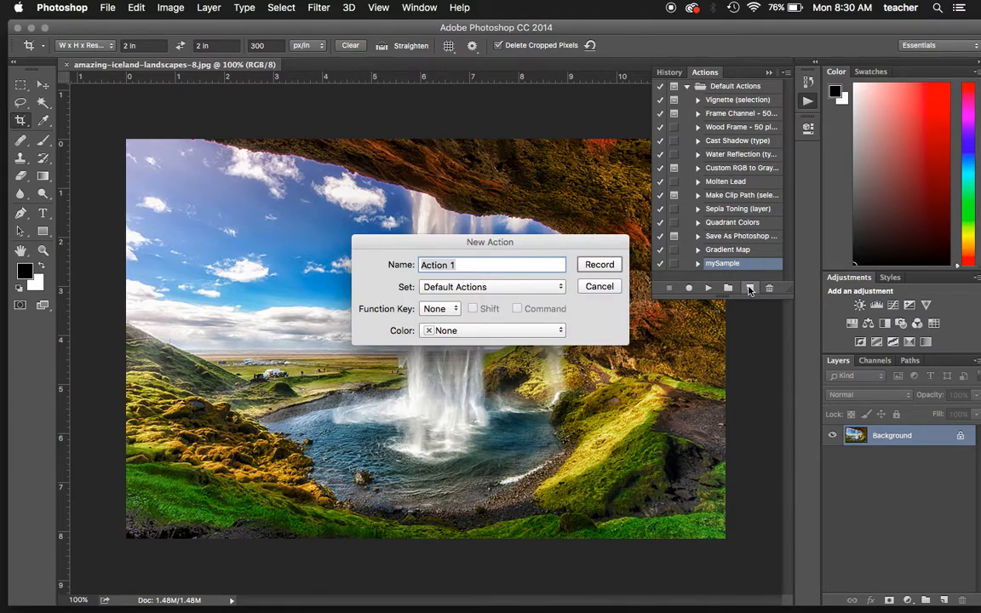
text(sampleActio)
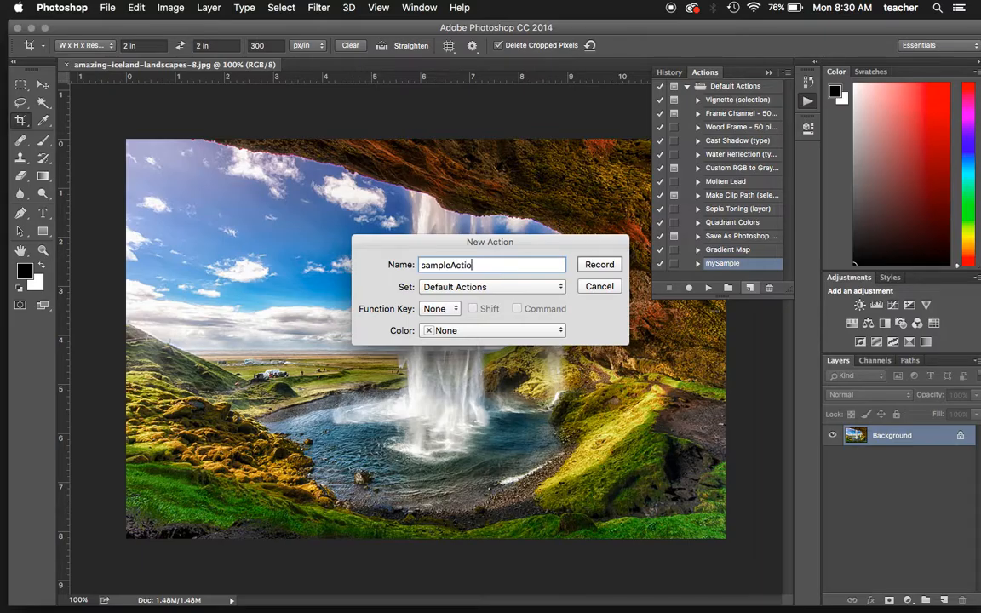
click(600, 265)
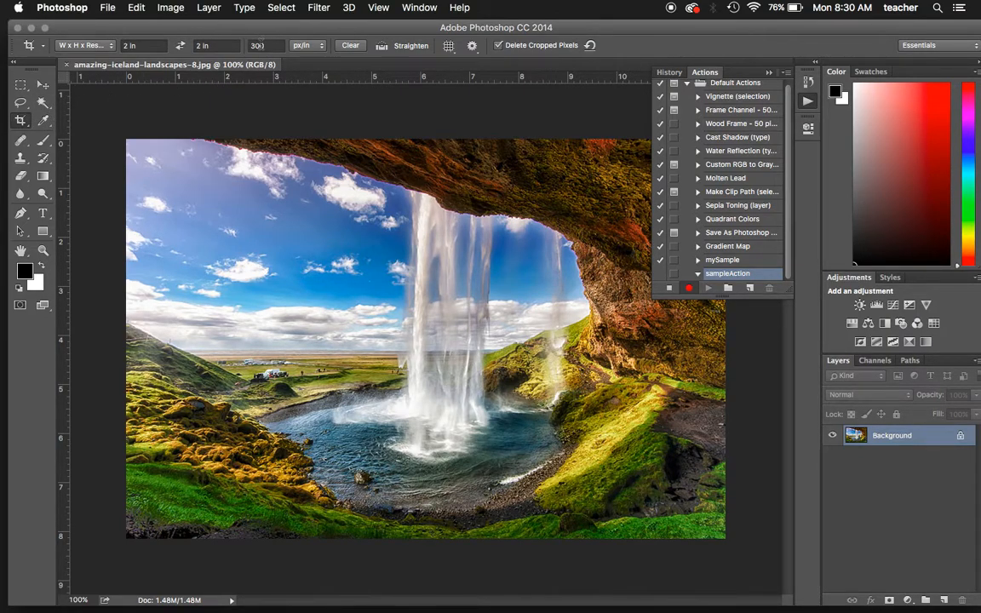
Crop the waterfall image to 2 in by 2 in at 150 px/in, and enlarge the actions list to show the recorded steps.
click(258, 45)
text(150)
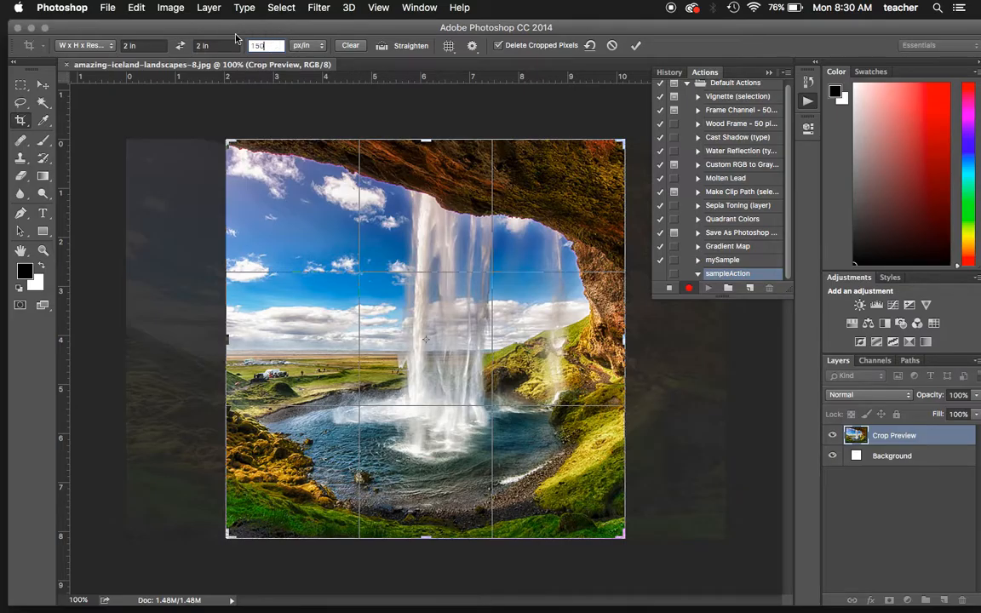
click(635, 45)
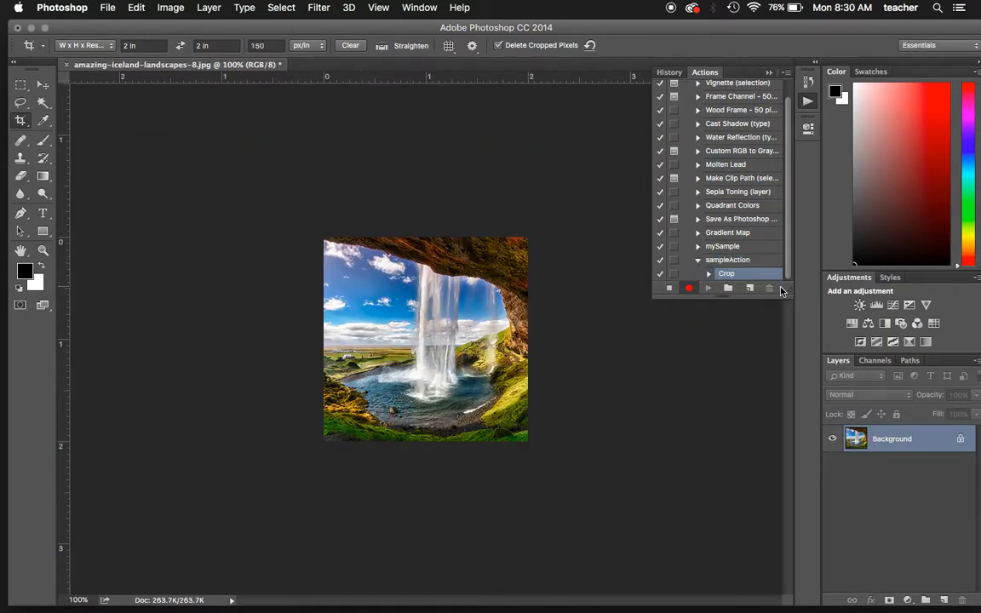
drag(788, 290, 791, 336)
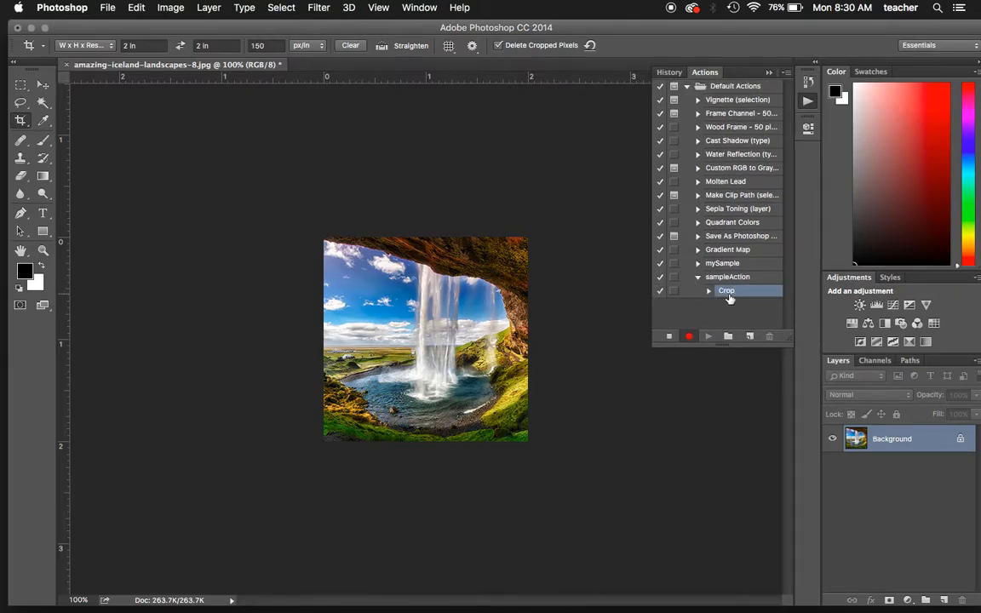
Apply a Black & White adjustment with the Default preset to the cropped image.
click(166, 7)
mouse_move(200, 43)
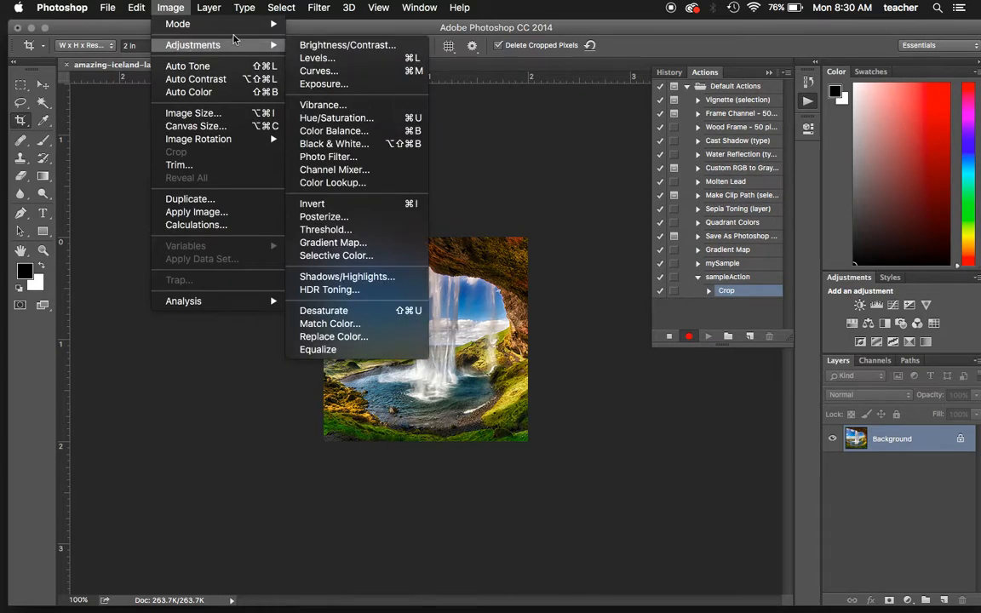
click(329, 143)
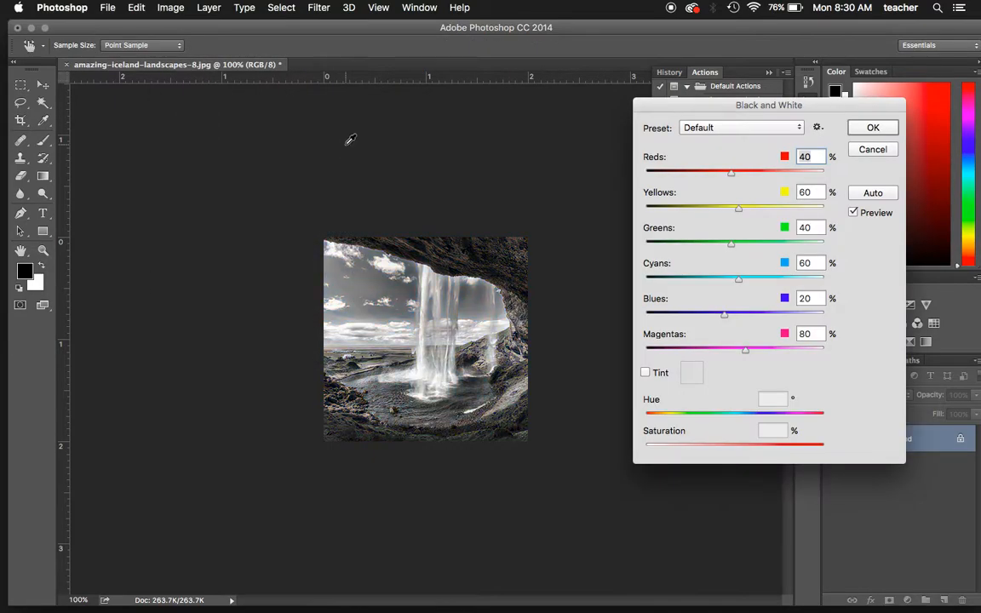
click(868, 132)
Posterize the black-and-white image with 4 levels.
click(168, 7)
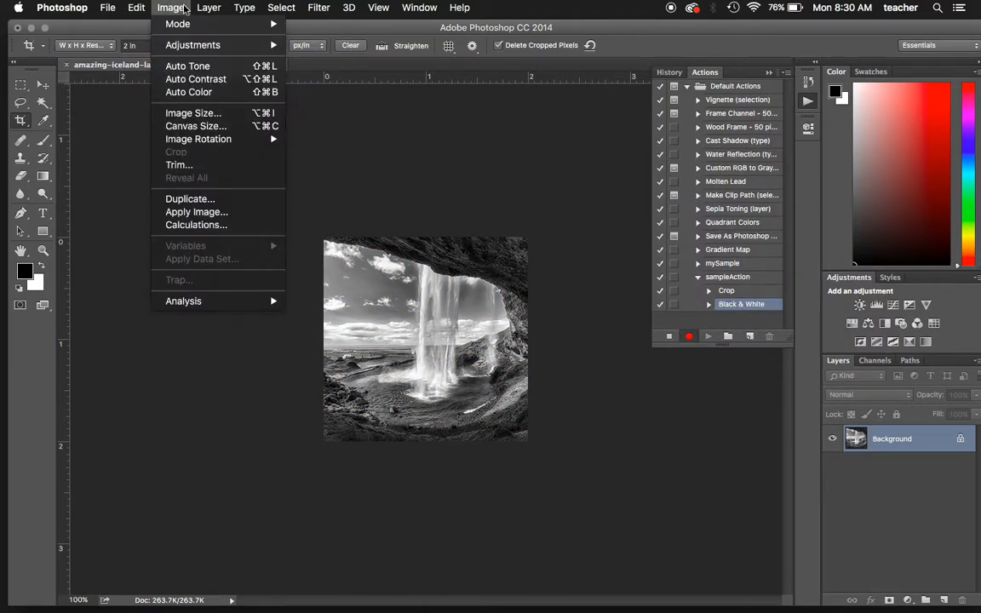
mouse_move(186, 47)
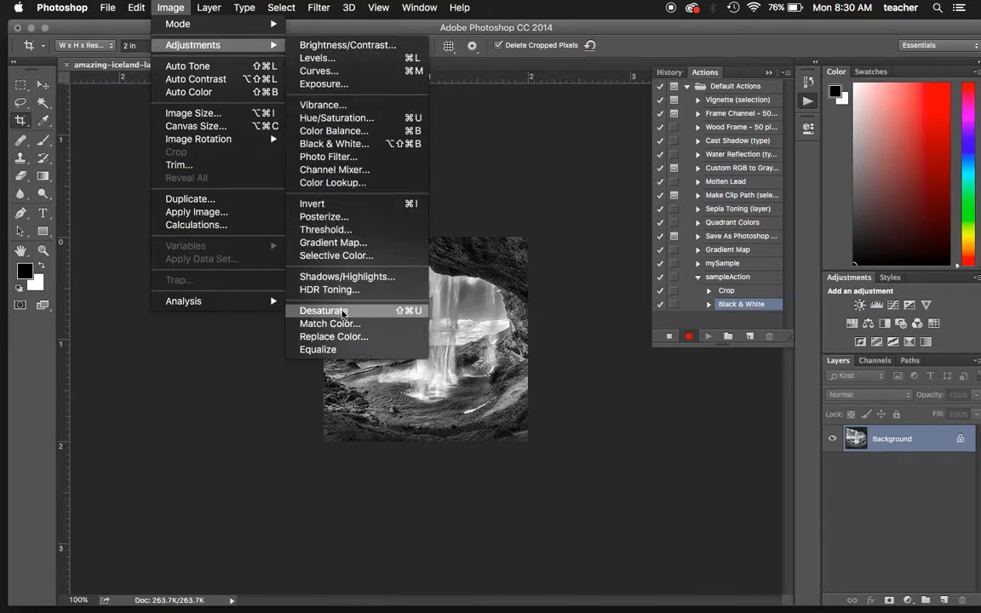
click(336, 217)
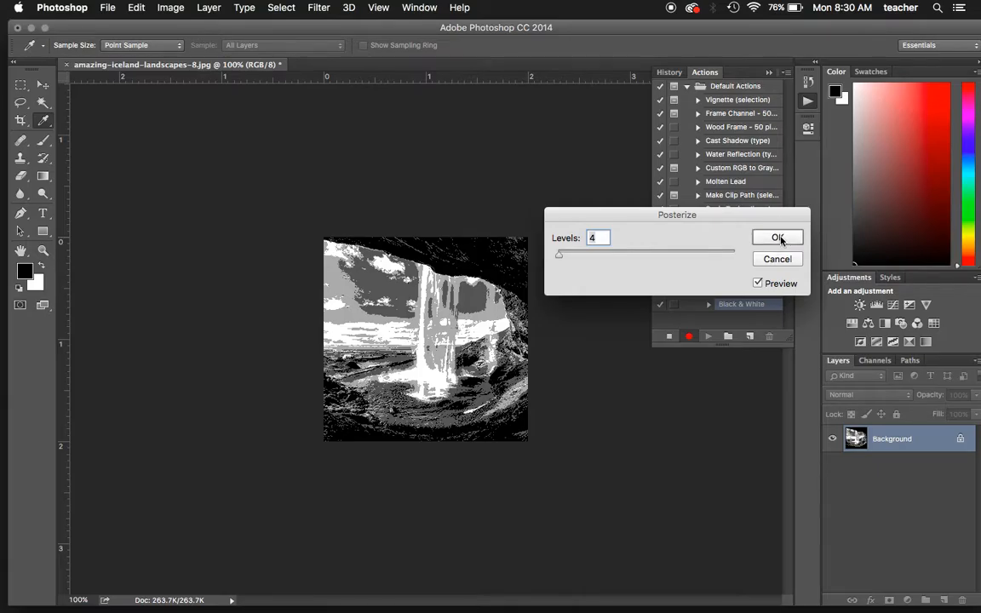
click(777, 238)
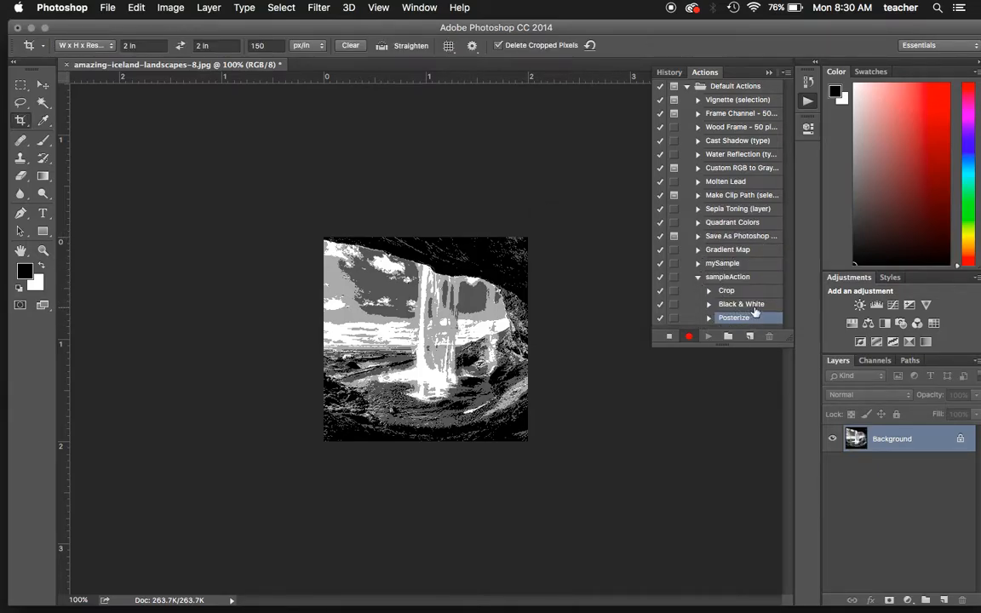
Start a Photo Filter adjustment using a custom color, with density 100% and Preserve Luminosity turned off.
click(170, 7)
mouse_move(189, 46)
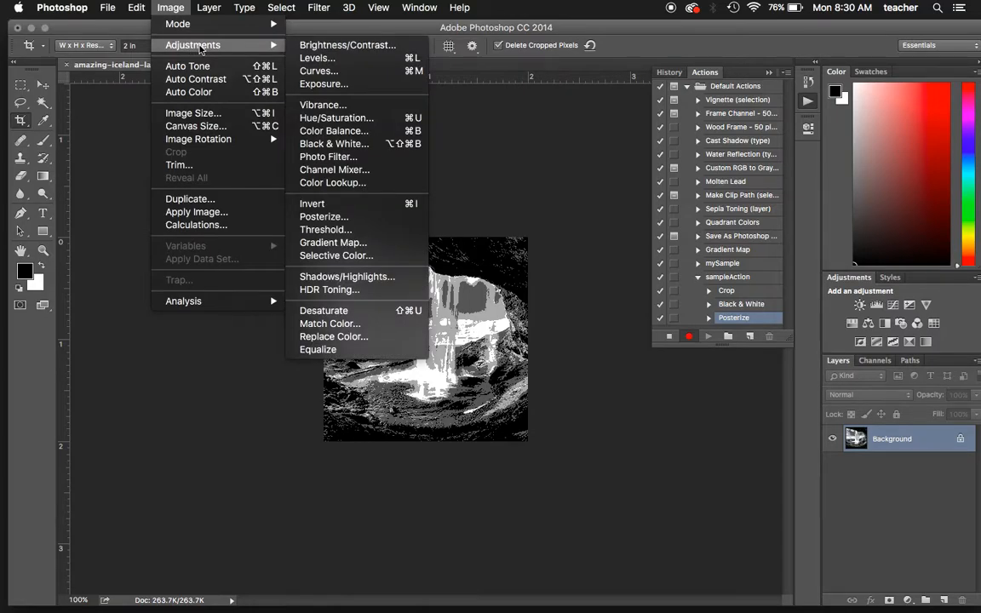
click(348, 156)
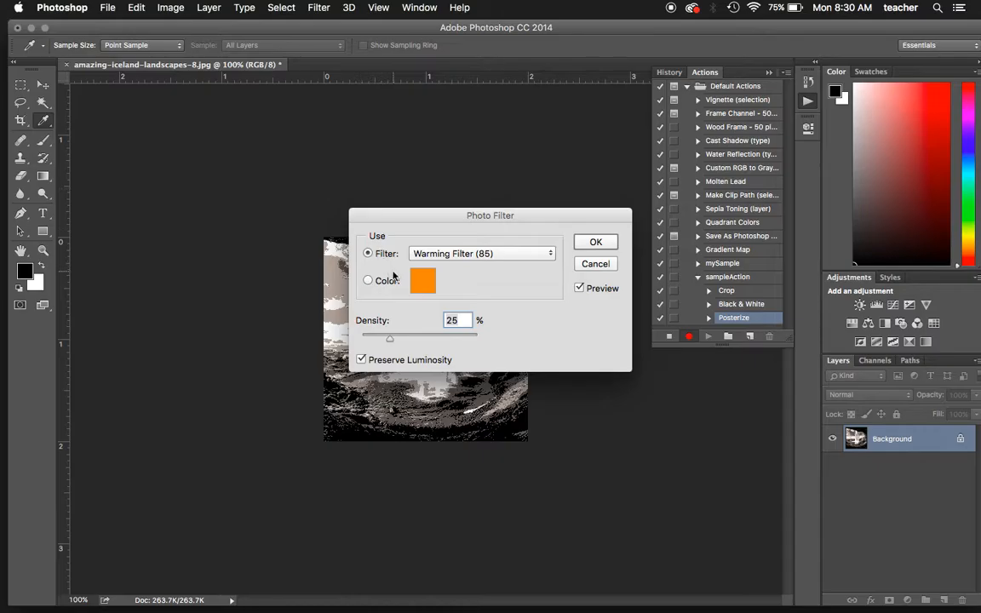
click(369, 281)
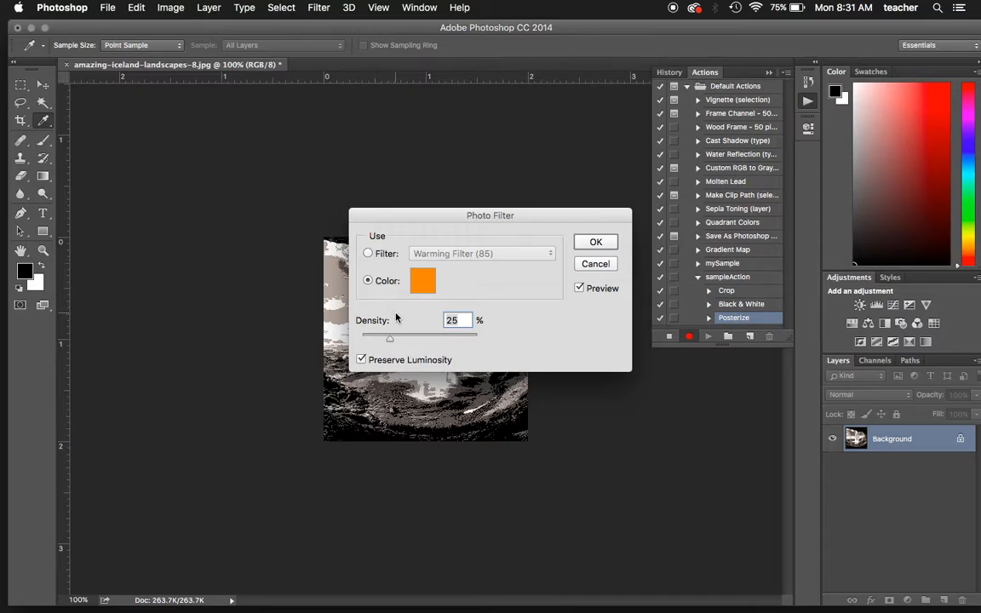
drag(389, 339, 479, 340)
click(362, 359)
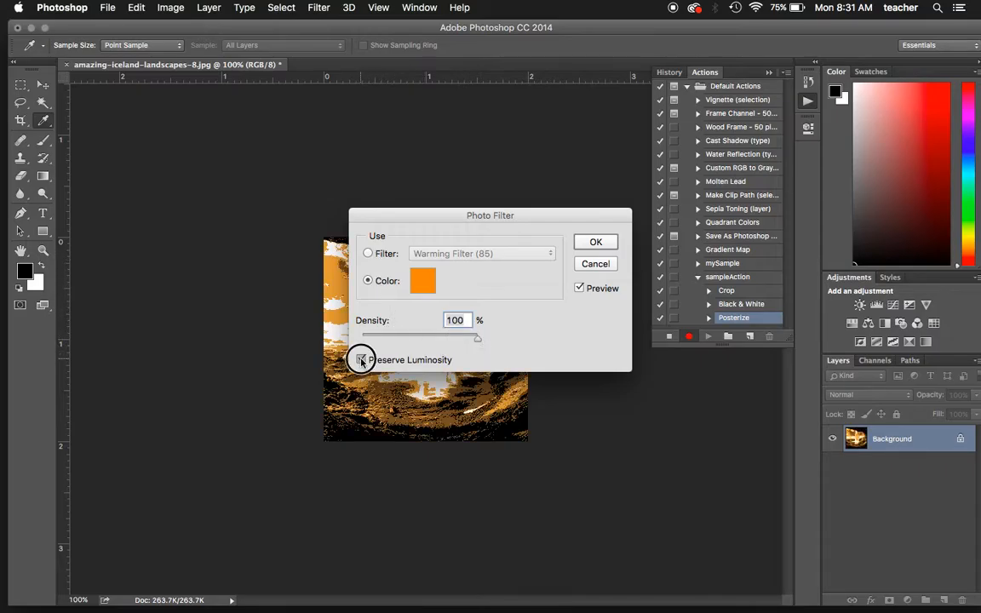
Change the photo filter color to bright blue, reduce its density to about half, and apply the filter.
drag(443, 223, 658, 380)
click(635, 439)
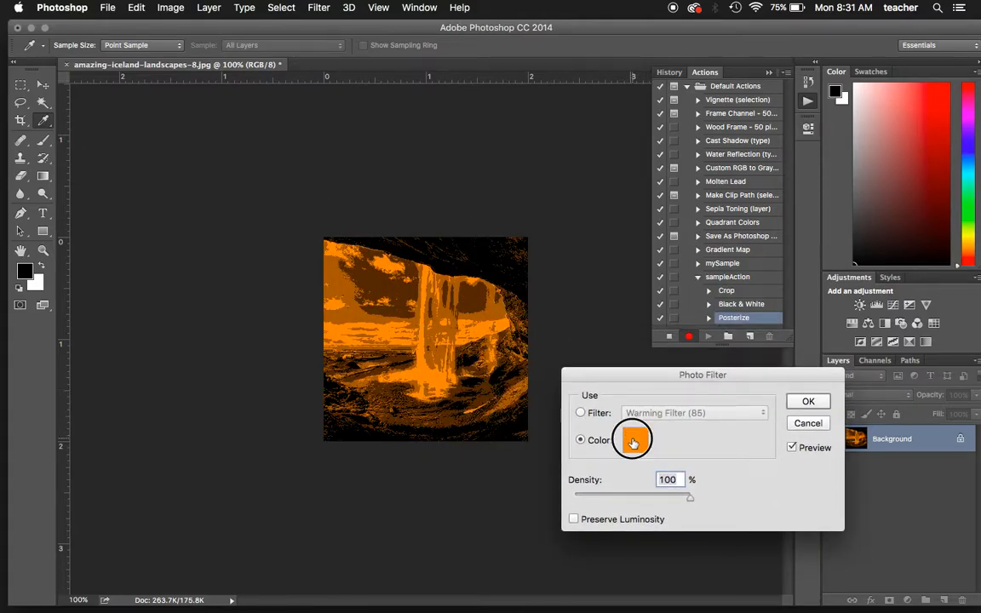
click(494, 271)
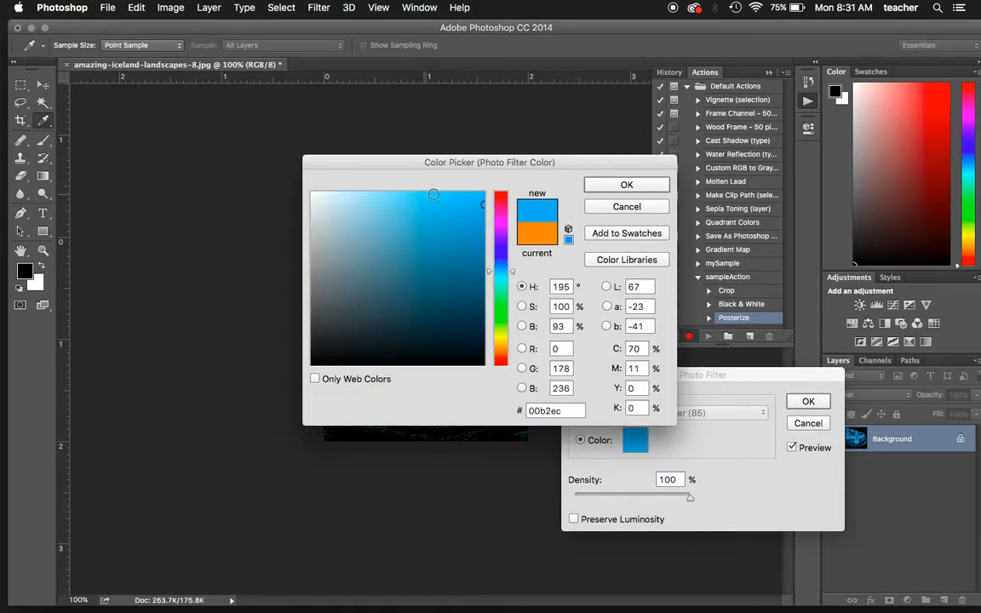
click(627, 185)
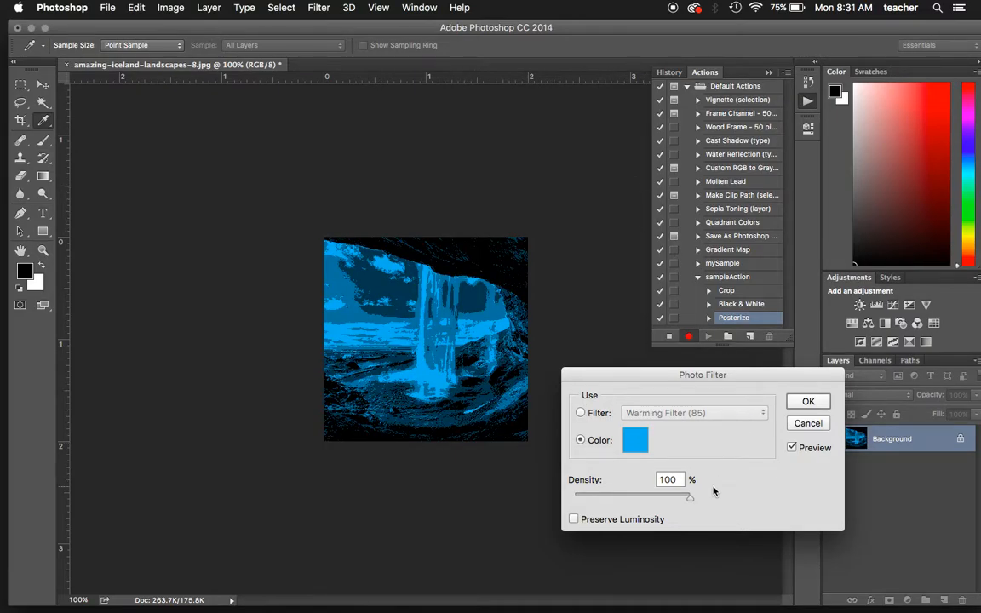
drag(691, 501, 632, 501)
click(808, 401)
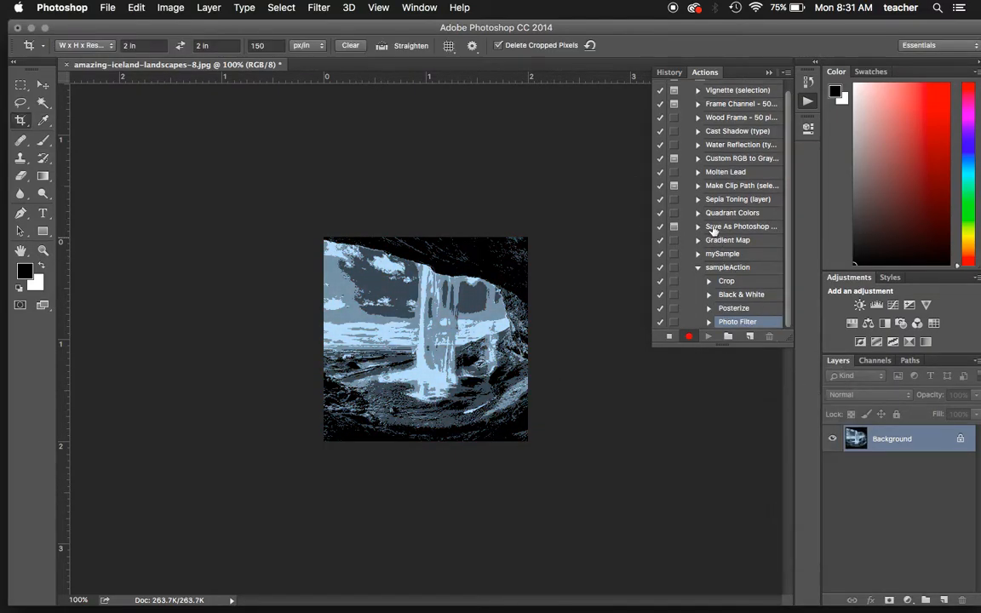
Save the image as a JPEG on the Desktop, replacing the existing amazing-iceland-landscapes-8.jpg.
click(106, 8)
click(128, 148)
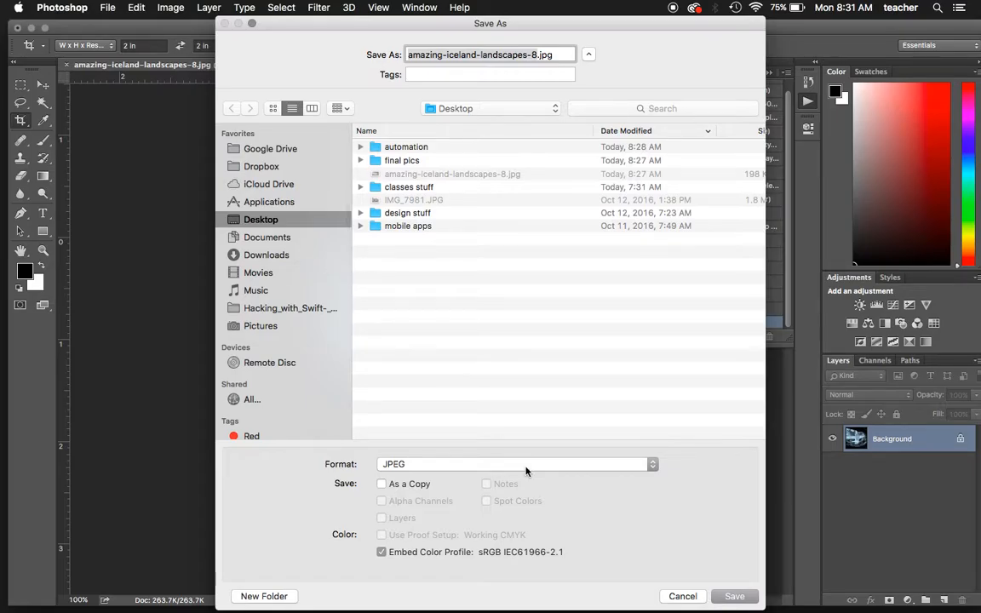
click(735, 596)
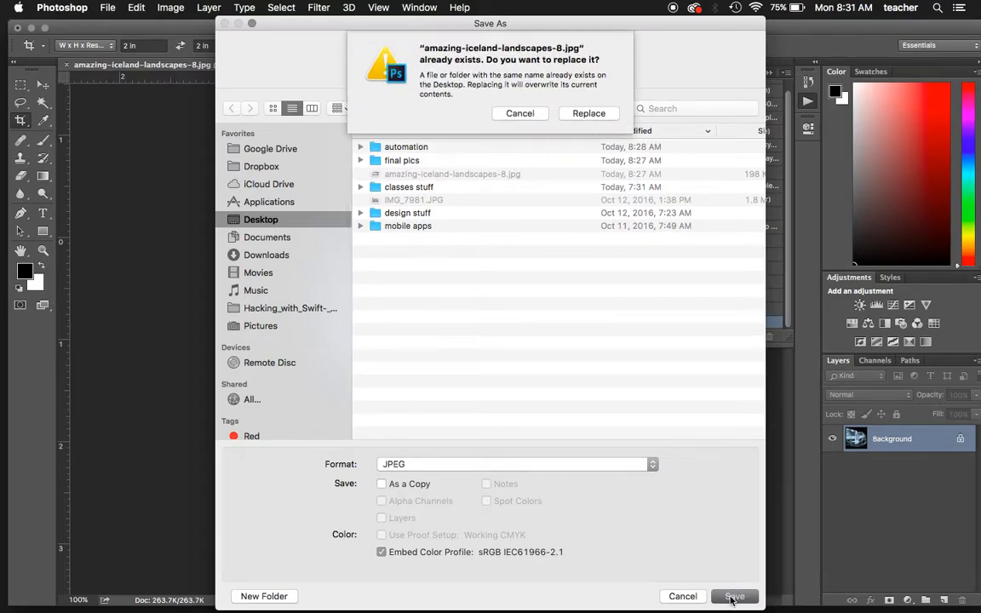
click(594, 114)
click(568, 212)
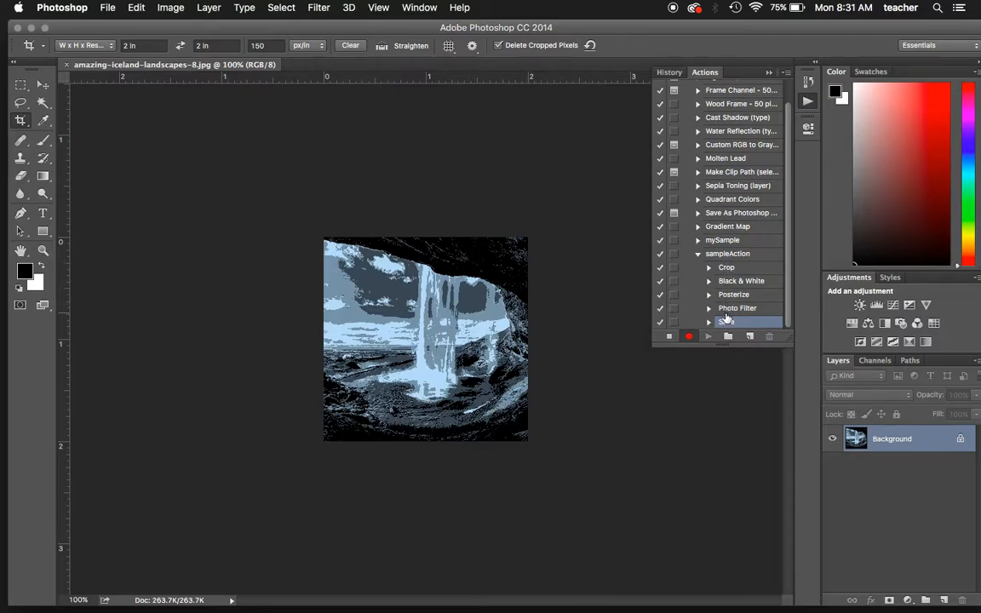
Stop recording sampleAction and close the waterfall image.
click(668, 336)
click(65, 65)
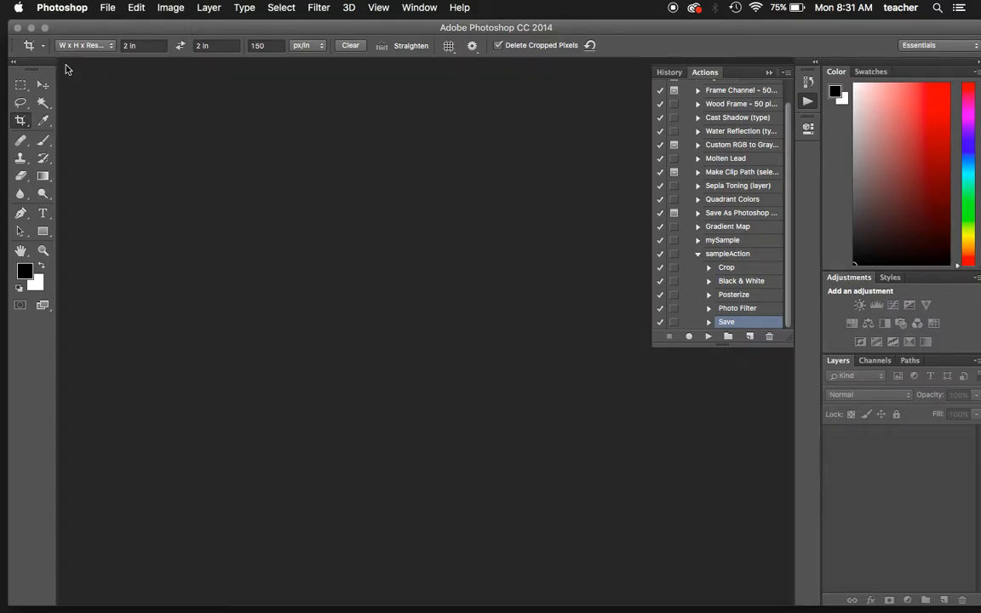
Set up a Batch run of sampleAction from Default Actions, with the Desktop's automation folder as the source.
click(107, 8)
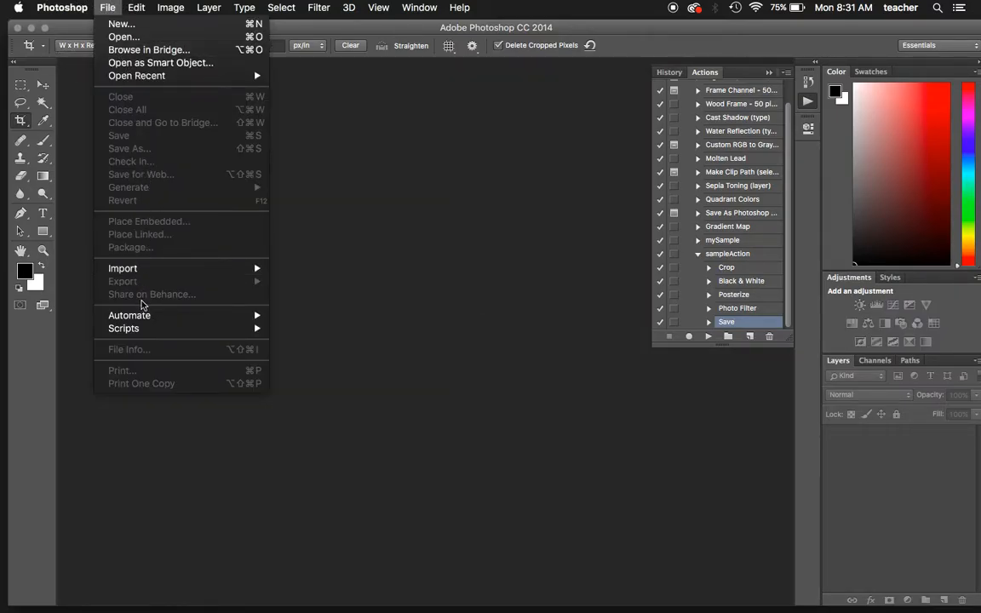
mouse_move(249, 315)
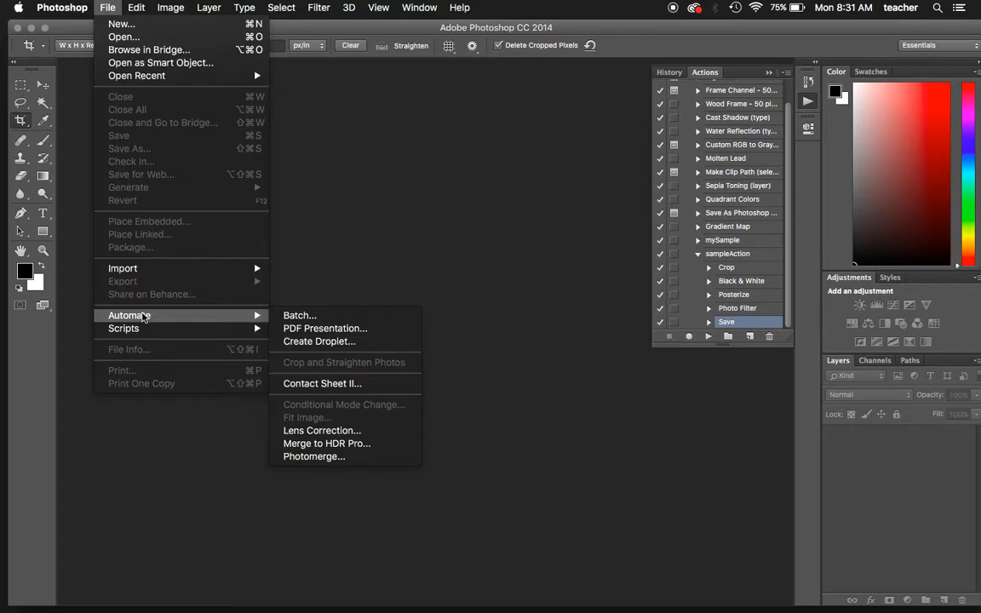
click(299, 316)
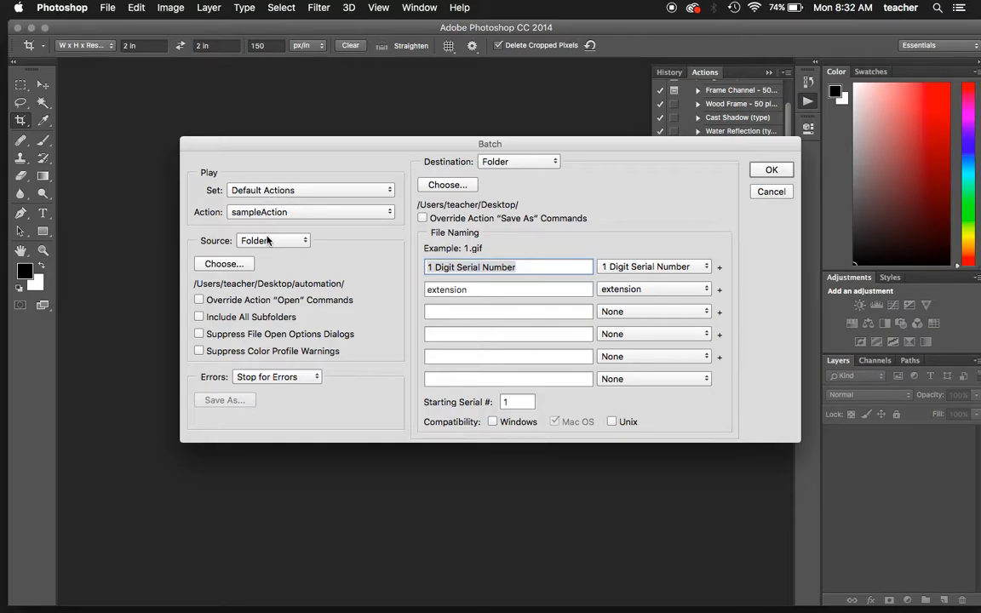
click(241, 265)
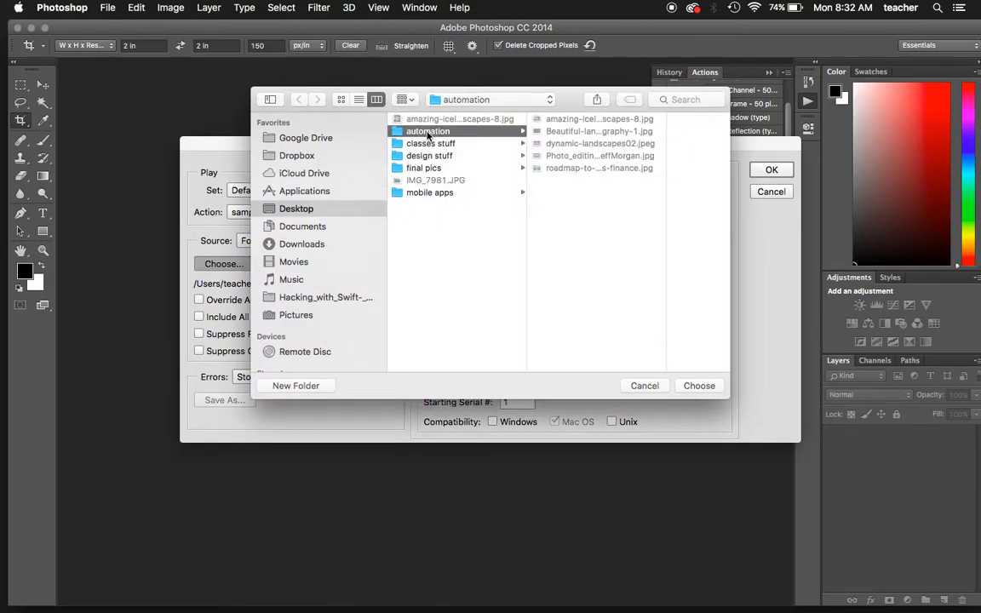
click(698, 386)
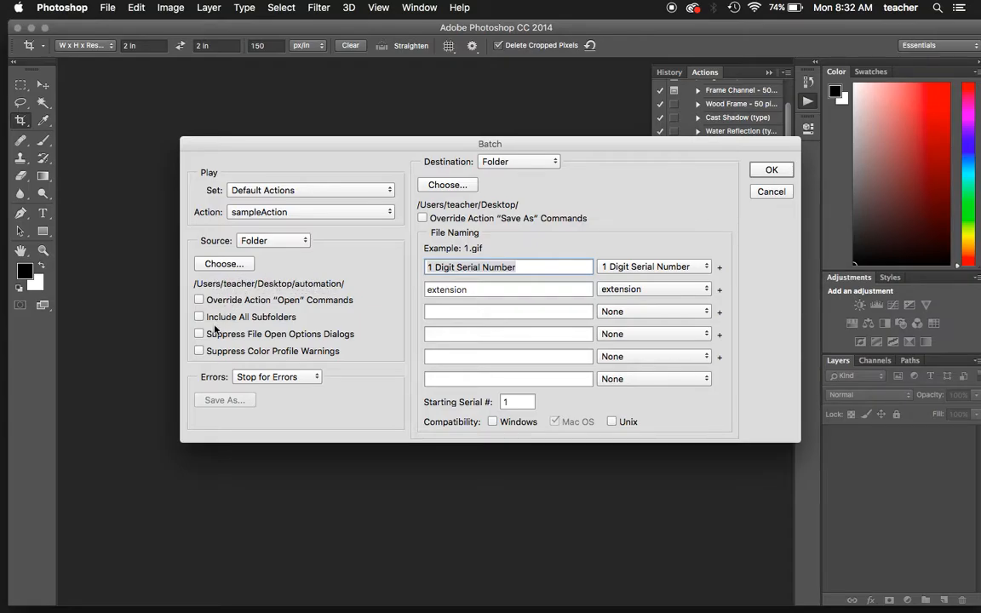
Set the batch destination to the Desktop's final pics folder and choose the automation folder again as the source.
click(463, 185)
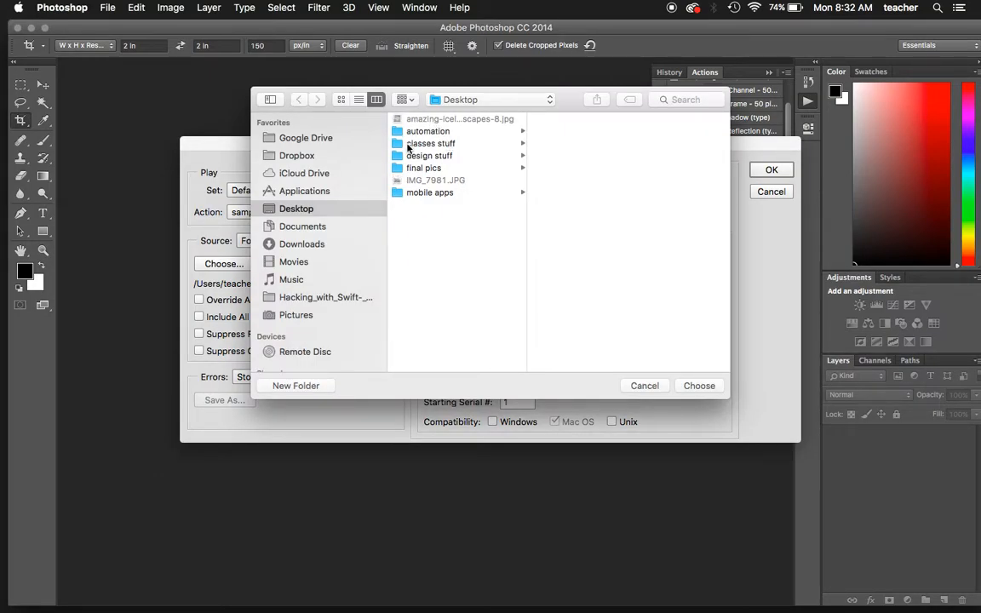
click(434, 171)
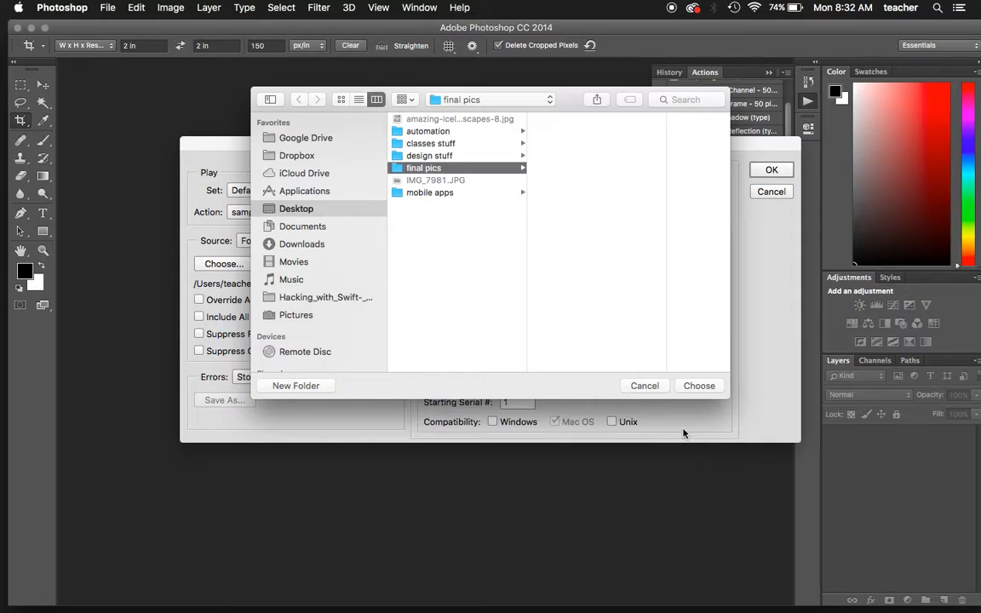
click(700, 386)
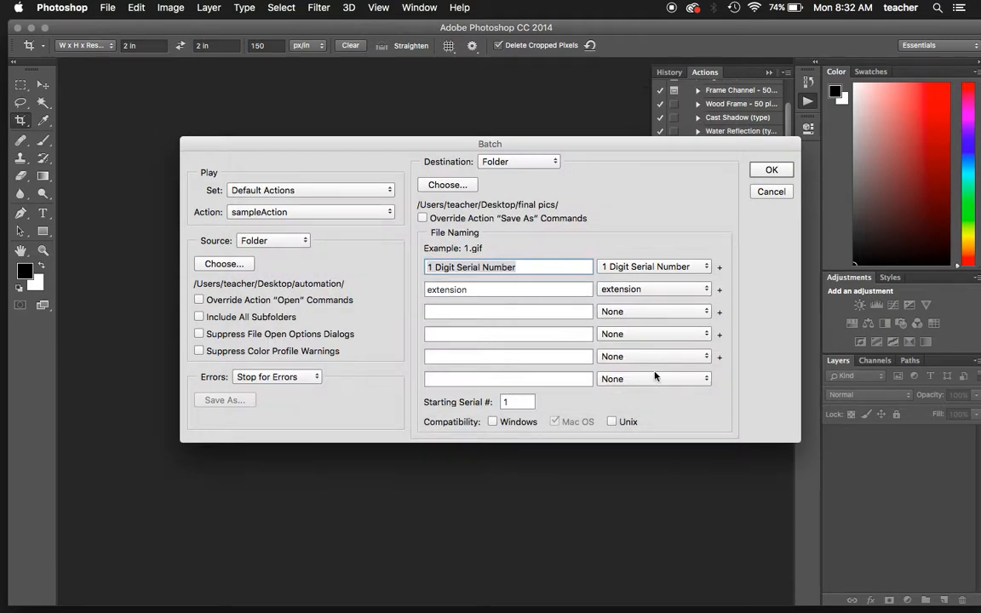
click(224, 264)
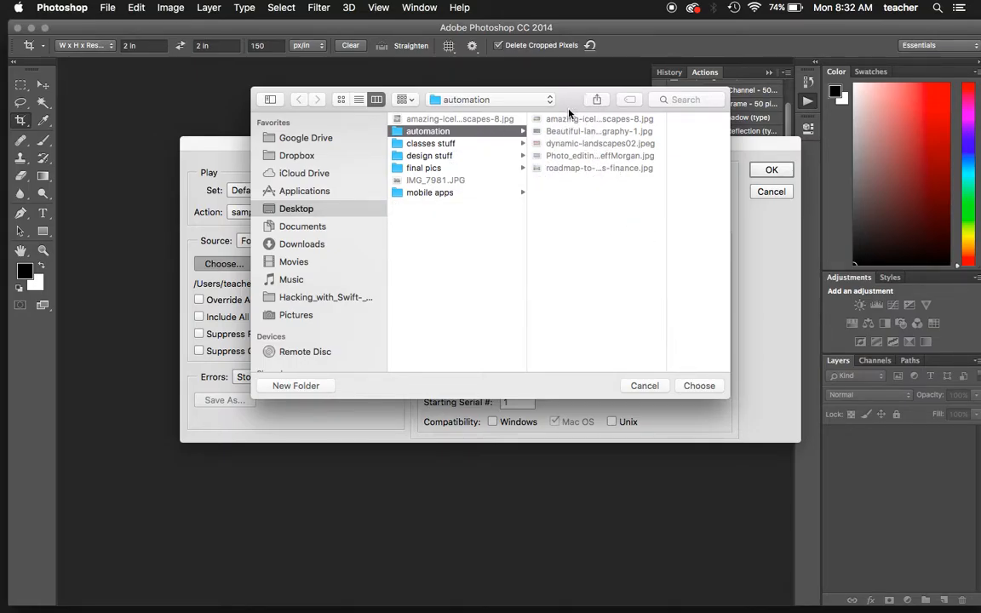
click(698, 387)
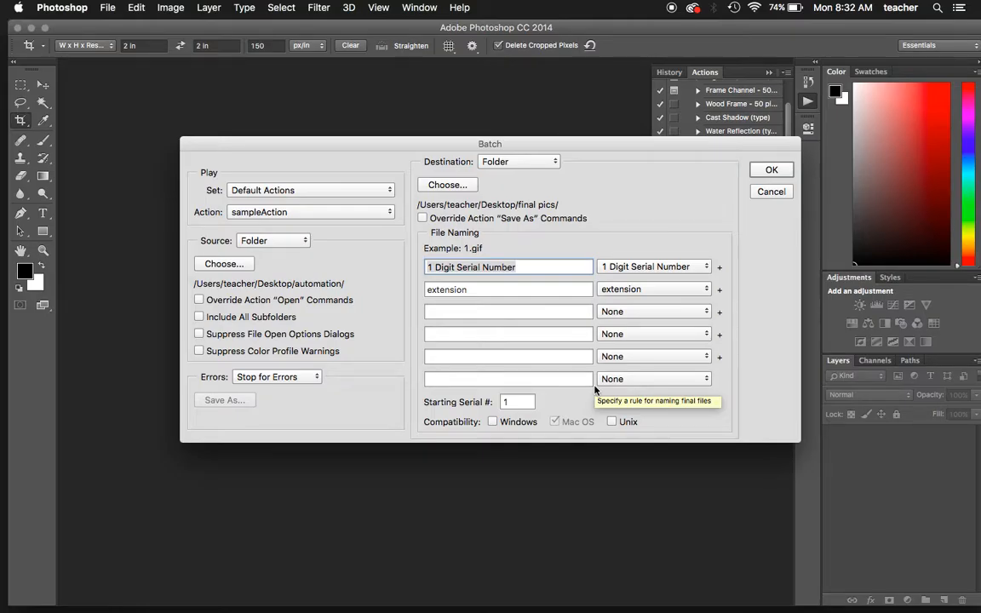
Run the batch with the output files named by 1 Digit Serial Number plus extension.
click(645, 290)
click(645, 290)
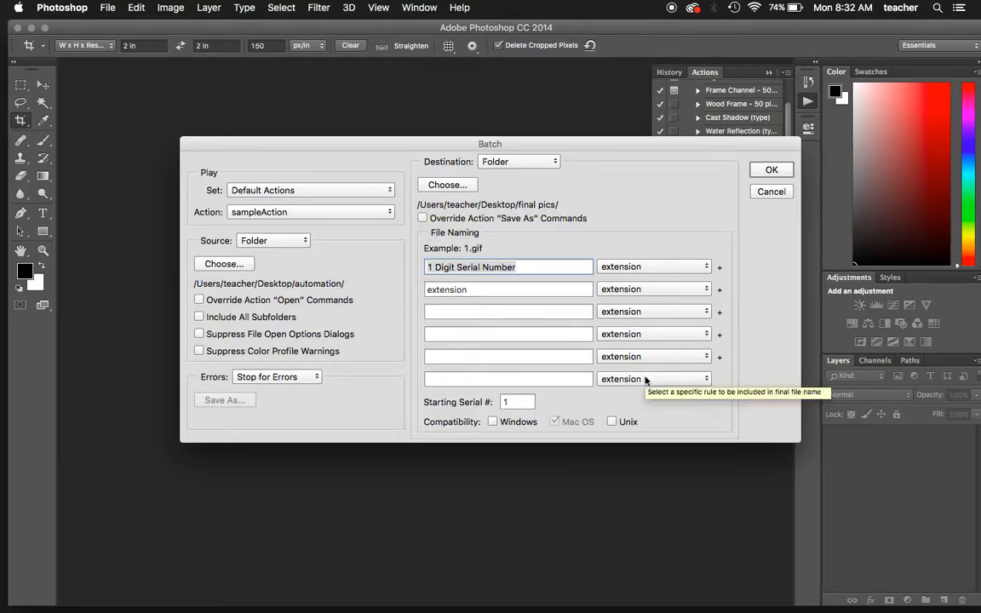
click(771, 169)
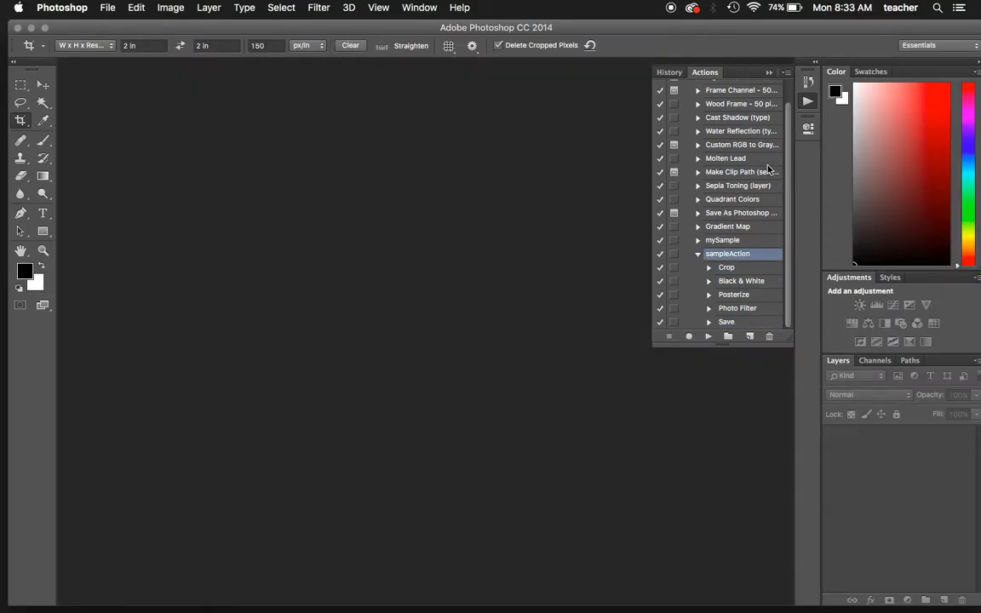
Minimize Photoshop and open the final pics folder from the Desktop in Finder.
click(32, 29)
click(854, 313)
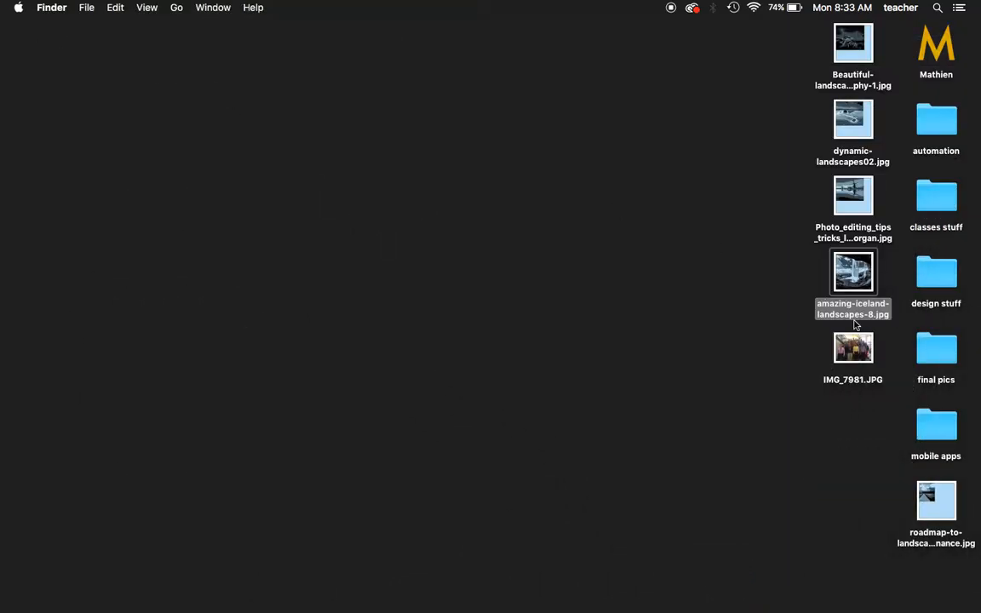
double_click(940, 340)
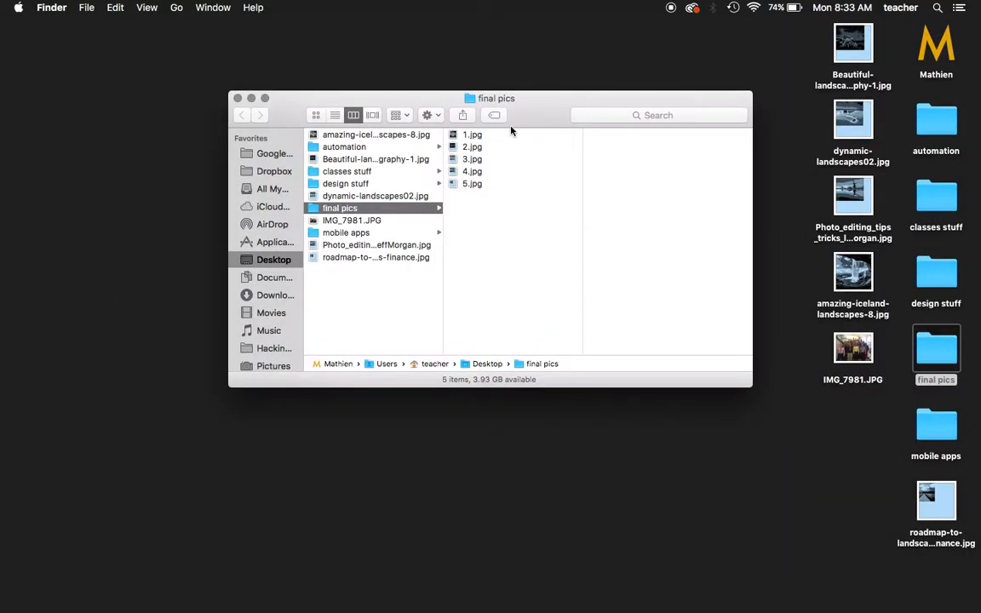
Preview the processed images 1.jpg to 5.jpg in the final pics folder, then close the folder window.
key(Right)
key(Down)
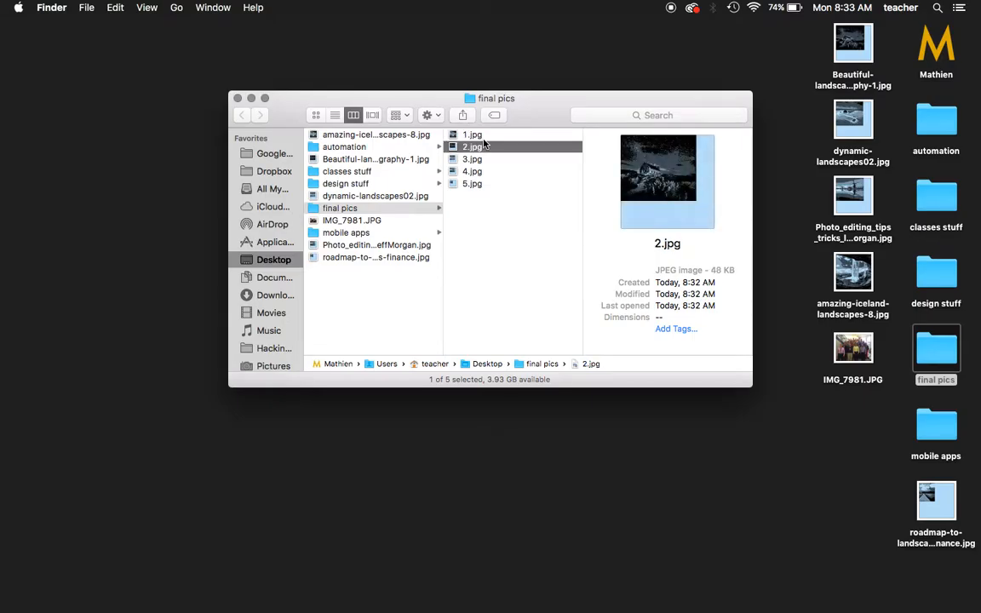
key(Down)
key(Down)
key(Down)
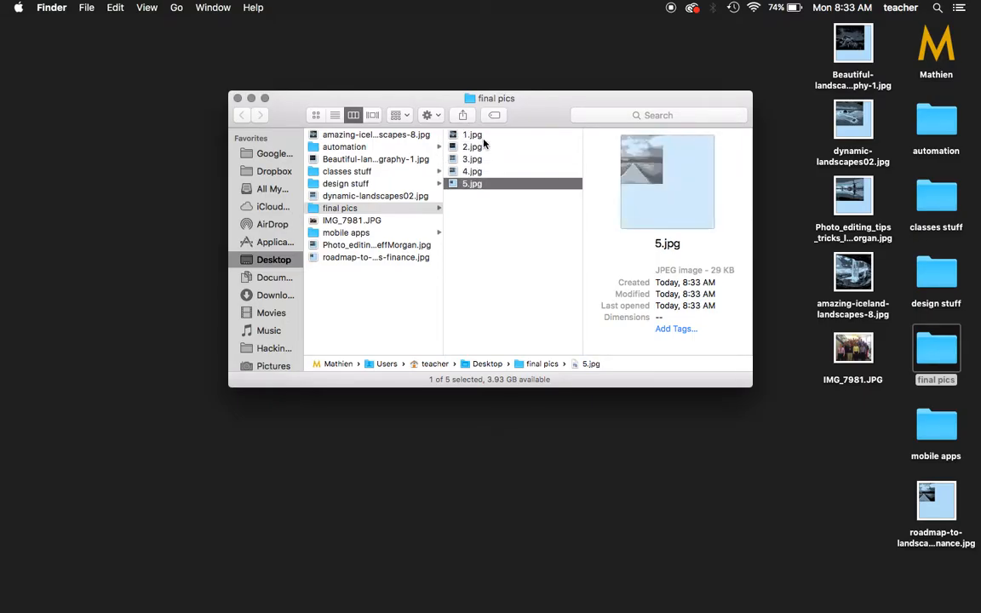
key(Up)
key(Up)
key(Up)
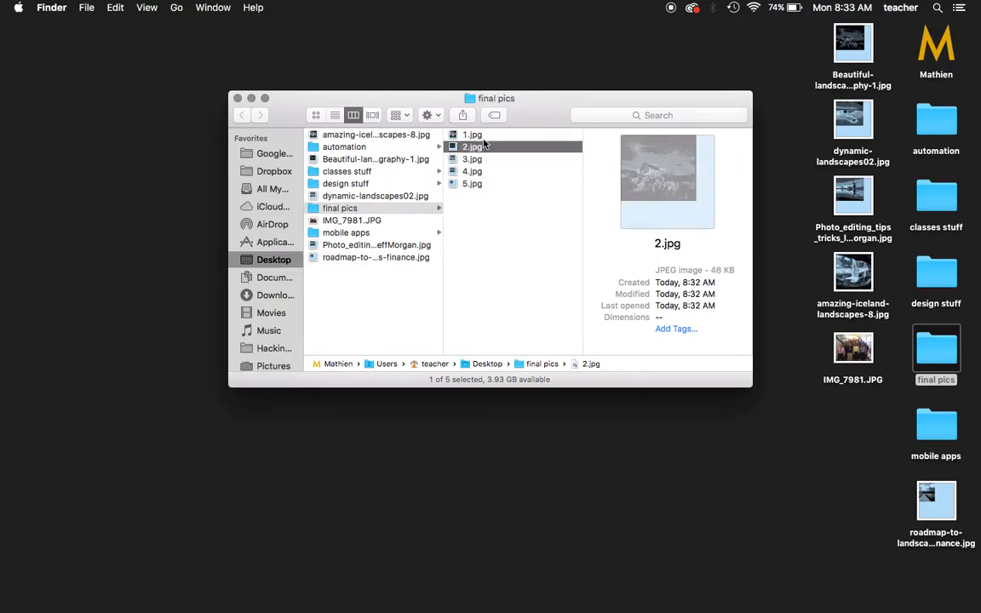
key(Up)
key(Down)
key(Down)
key(Down)
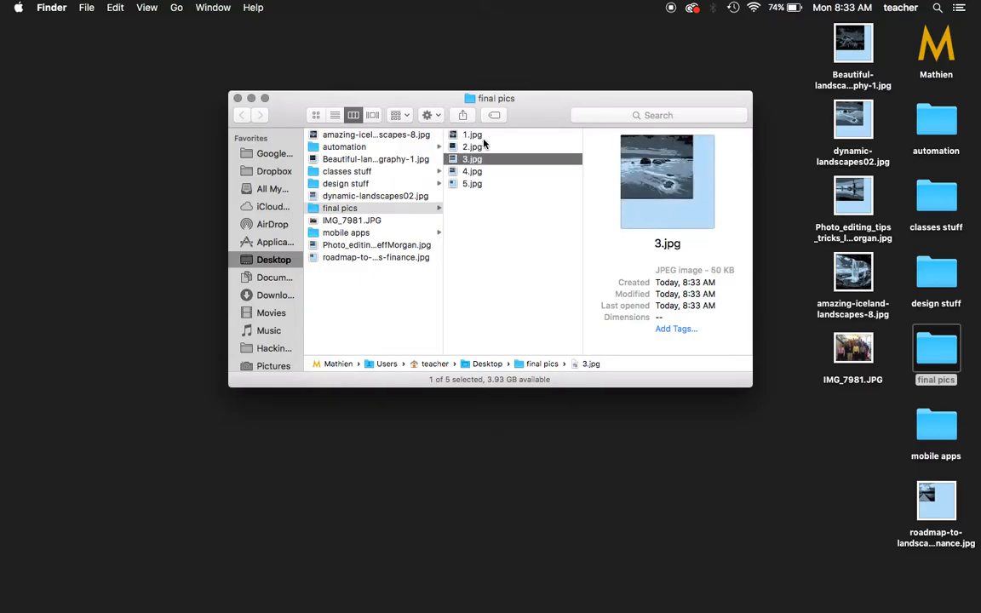
key(Down)
key(Up)
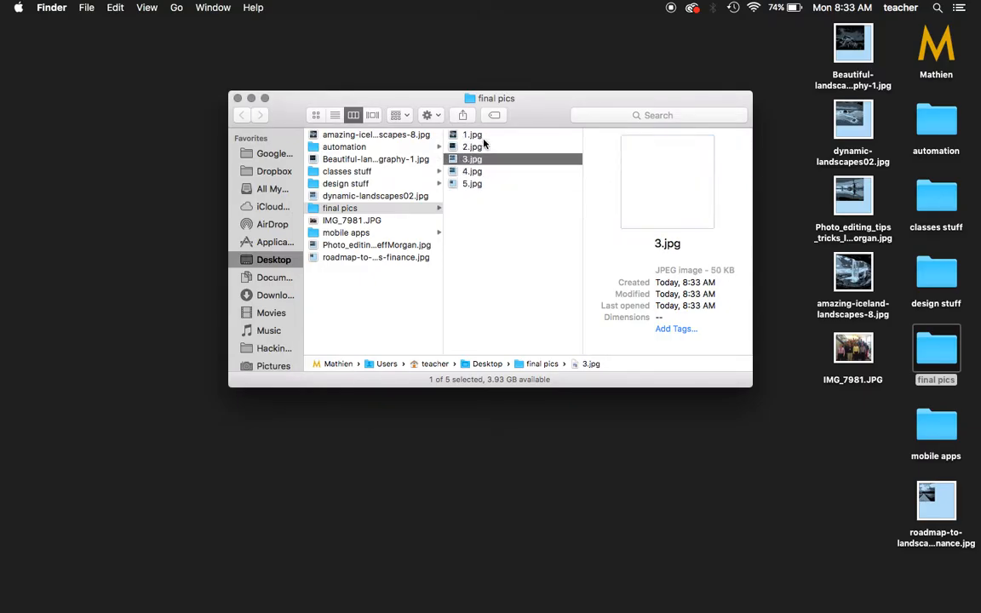
key(Up)
key(Up)
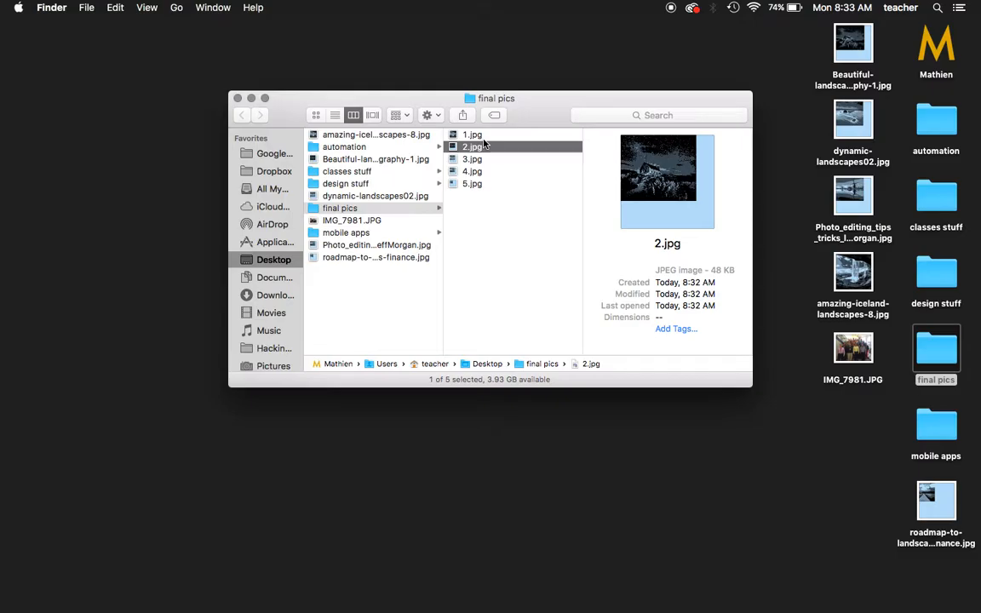
click(239, 98)
click(668, 486)
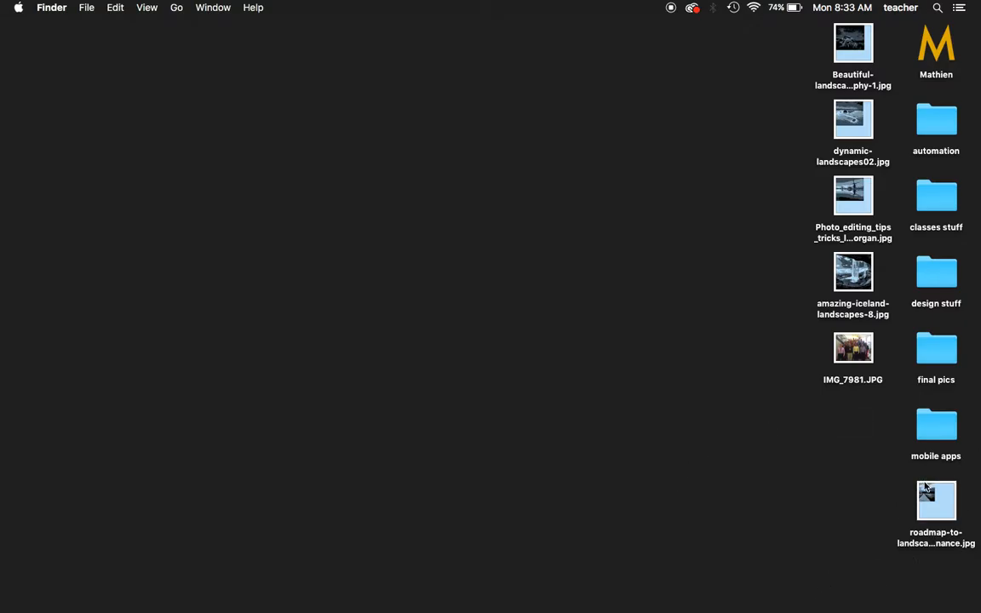